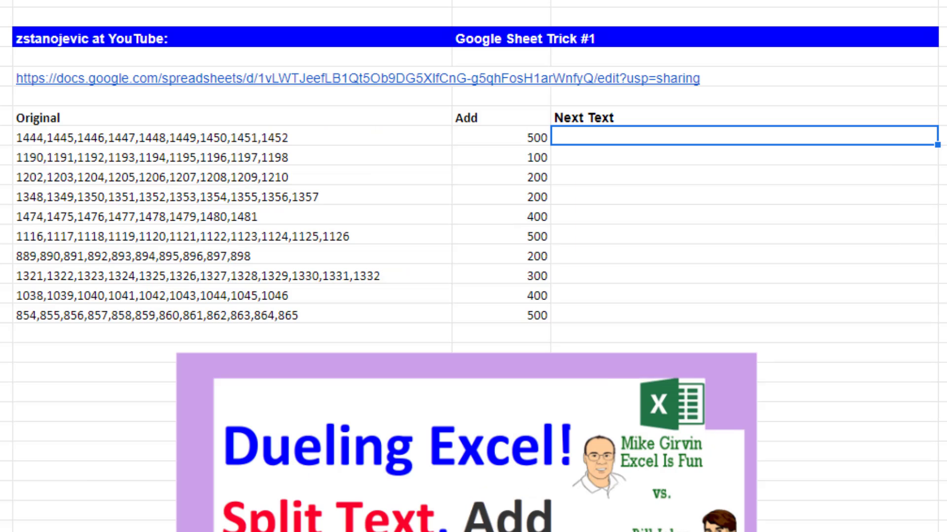
{"action": "type", "text": "="}
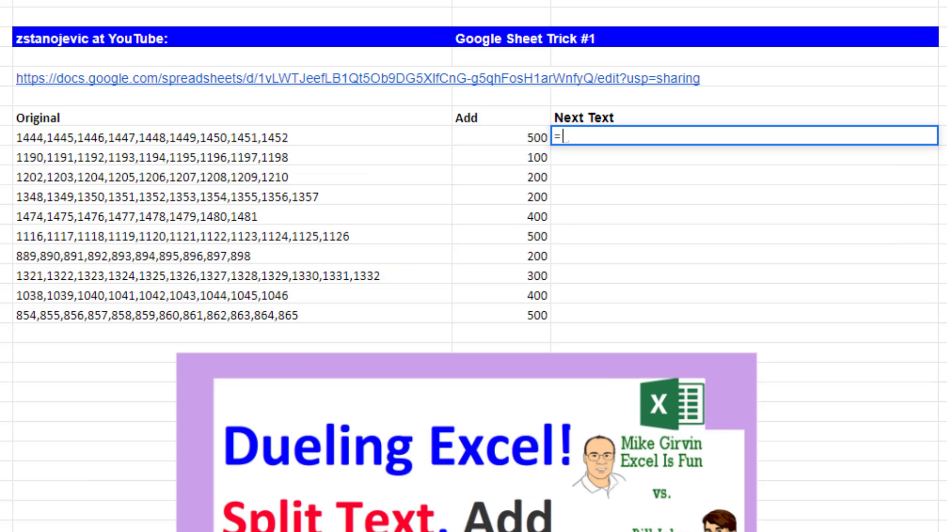
{"action": "type", "text": "spl"}
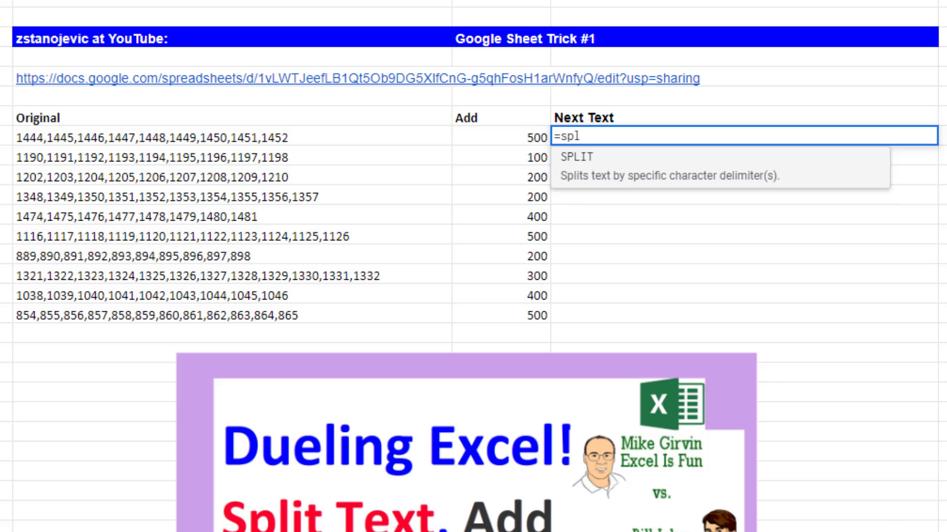
Start a SPLIT formula in D8 that splits the B8 list on commas
{"action": "key", "text": "Tab"}
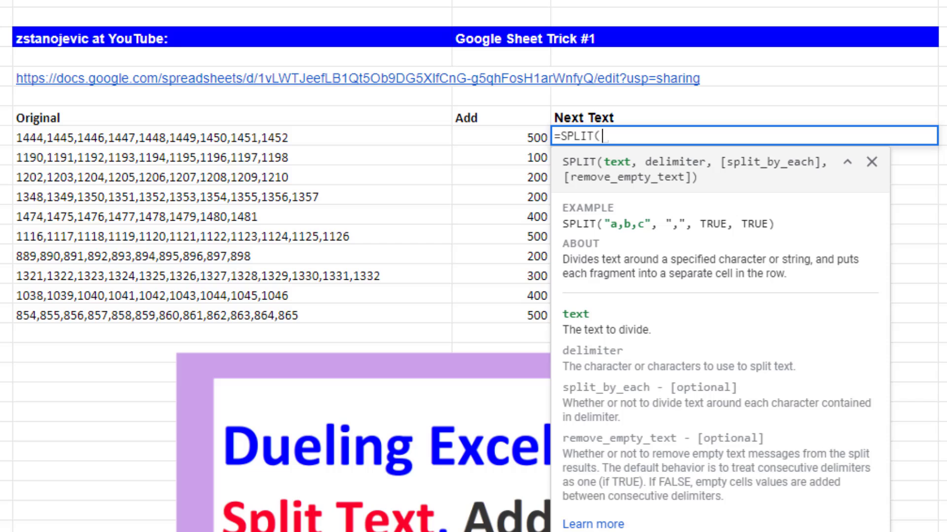
{"action": "left_click", "coordinate": [376, 134]}
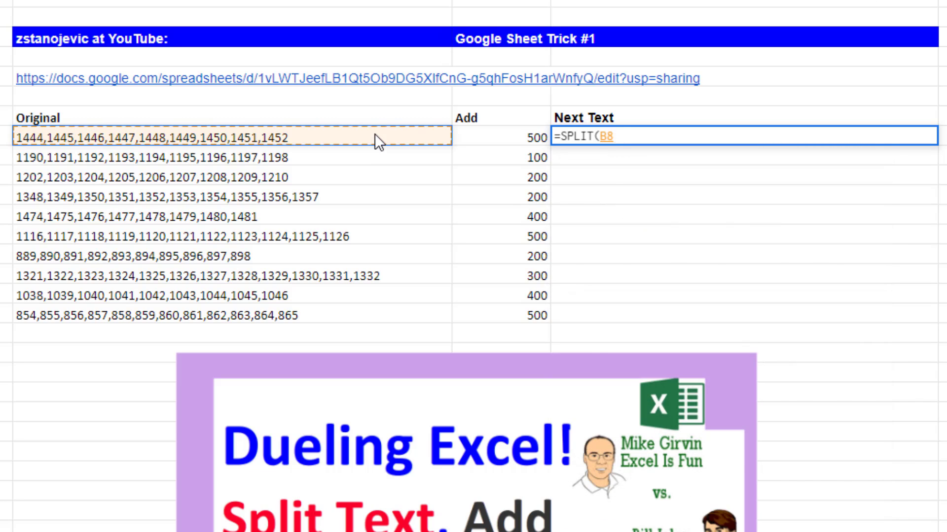
{"action": "type", "text": ","}
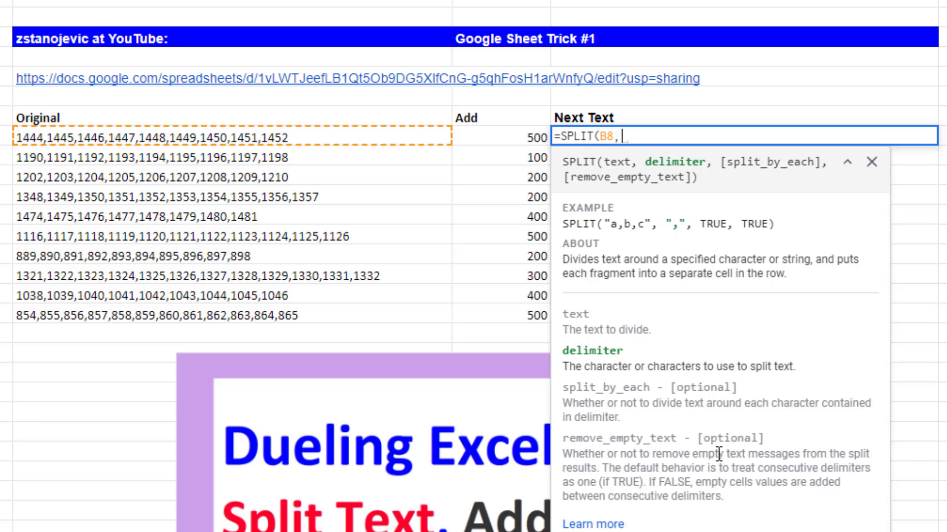
{"action": "type", "text": "\","}
{"action": "type", "text": "\")"}
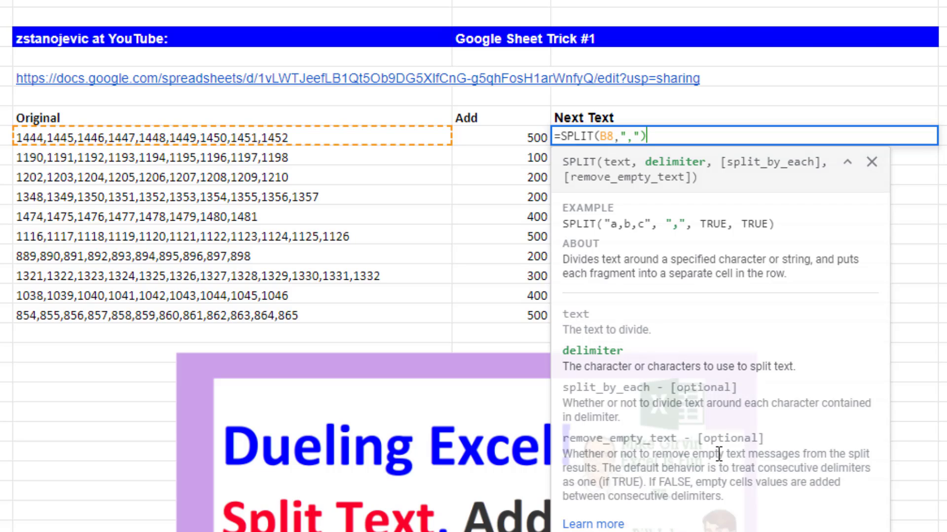
Commit =SPLIT(B8,","), then extend it to =SPLIT(B8,",")+C8 so D8 shows 1944
{"action": "key", "text": "Return"}
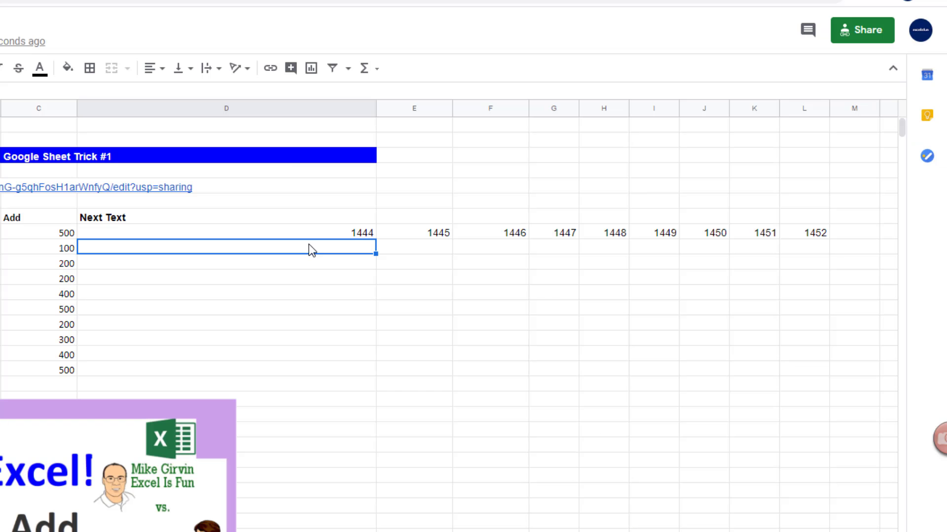
{"action": "double_click", "coordinate": [97, 234]}
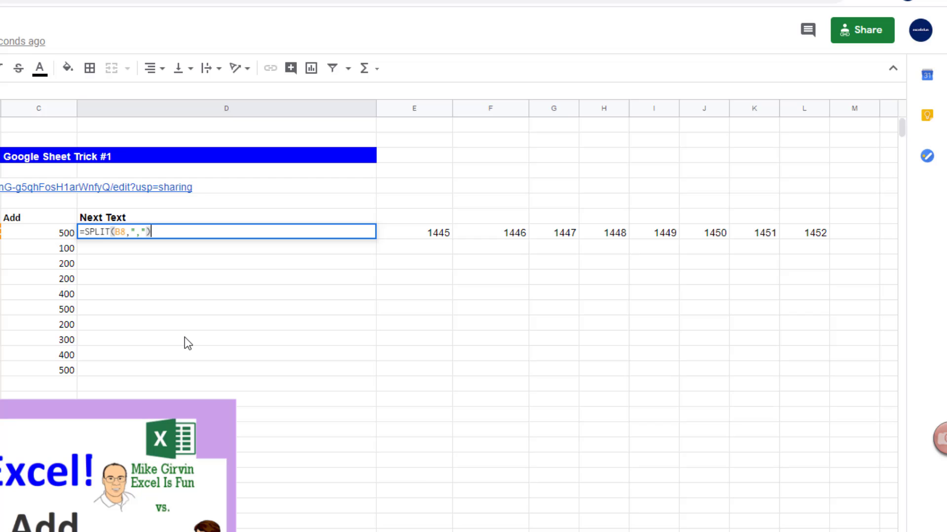
{"action": "type", "text": "+"}
{"action": "left_click", "coordinate": [17, 234]}
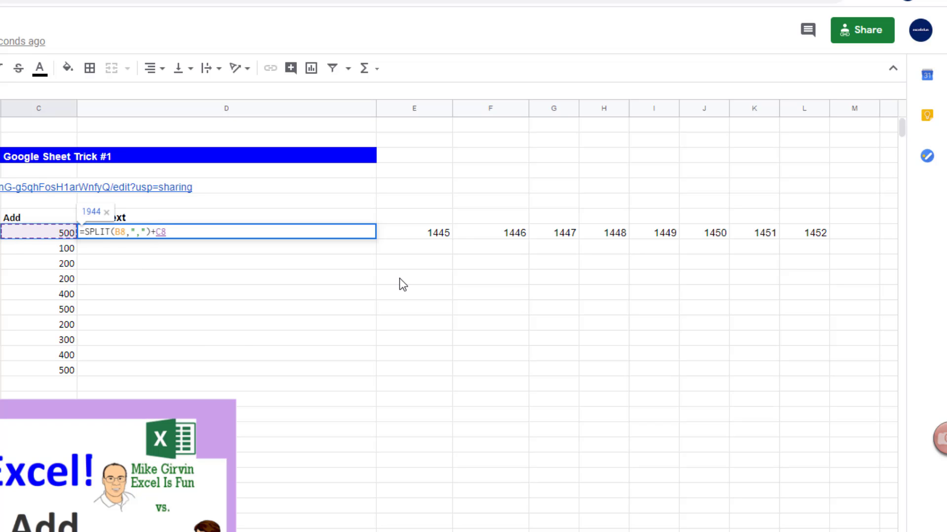
{"action": "key", "text": "Return"}
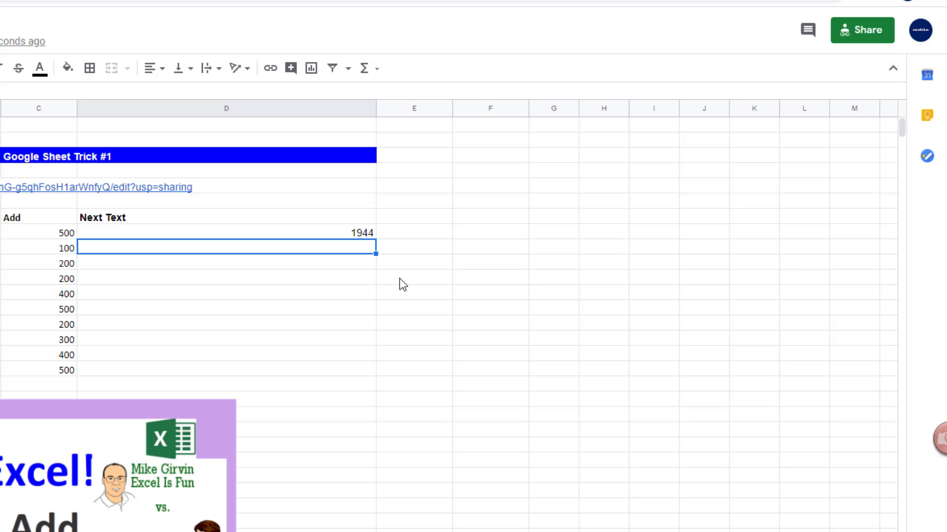
Wrap D8's formula as =ARRAYFORMULA(SPLIT(B8,",")+C8) so 1944–1952 spill across row 8
{"action": "left_click", "coordinate": [338, 232]}
{"action": "key", "text": "F2"}
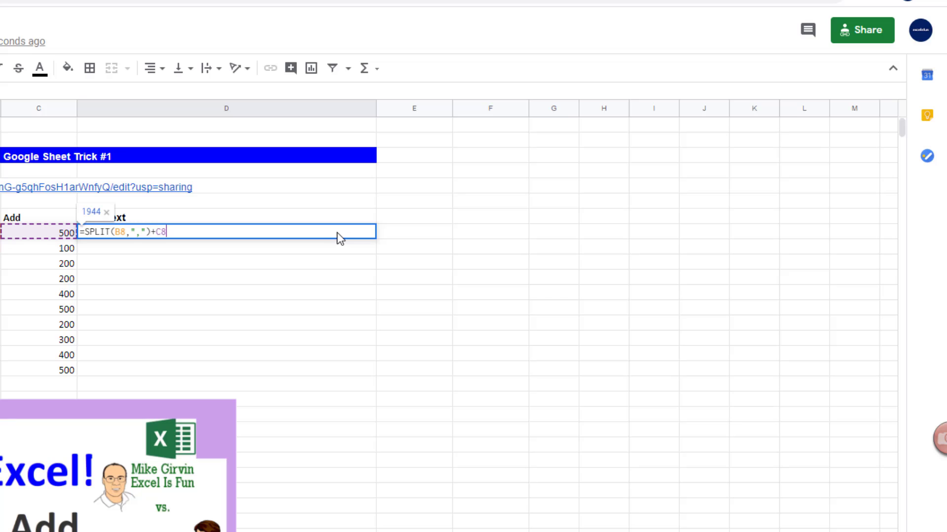
{"action": "key", "text": "Home"}
{"action": "key", "text": "Right"}
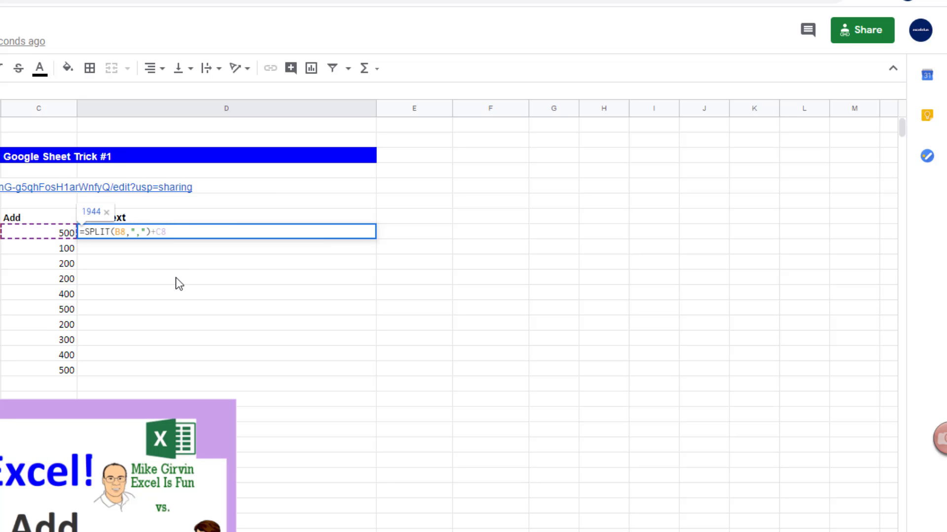
{"action": "type", "text": "Arr"}
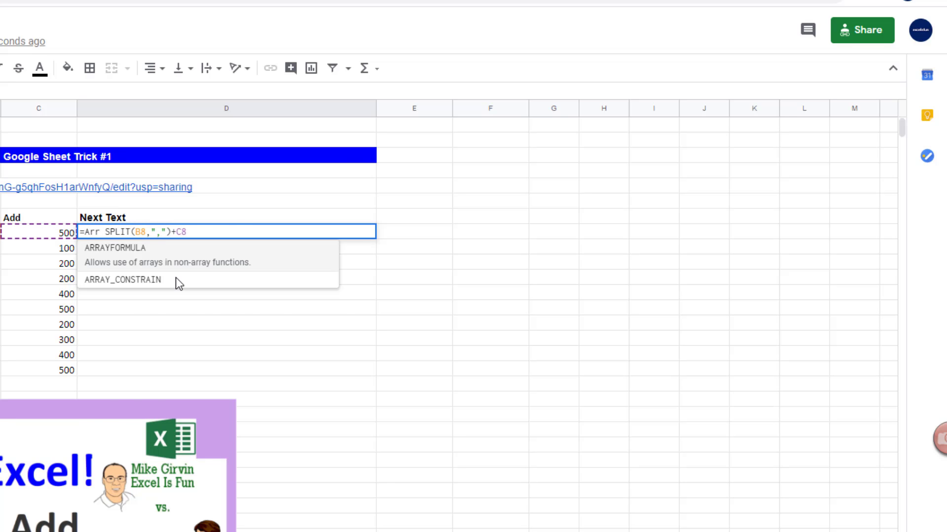
{"action": "key", "text": "Tab"}
{"action": "key", "text": "Delete"}
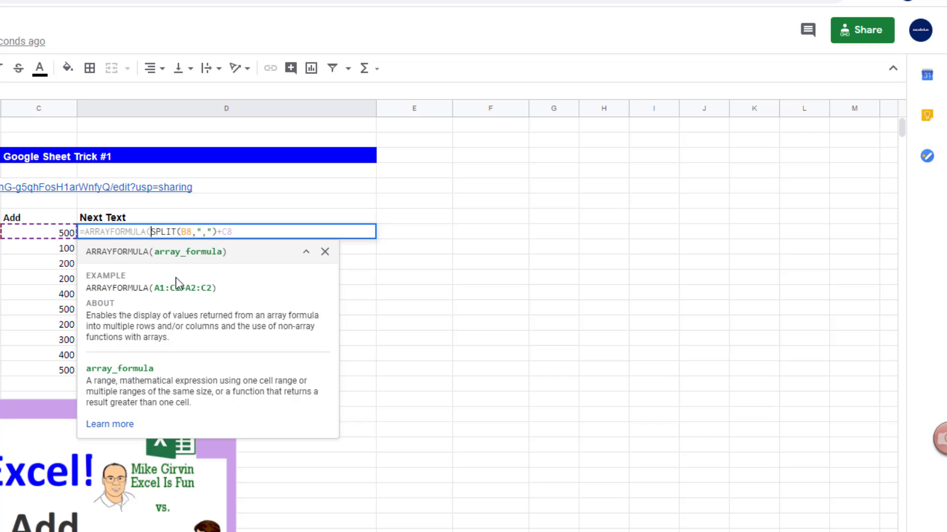
{"action": "key", "text": "End"}
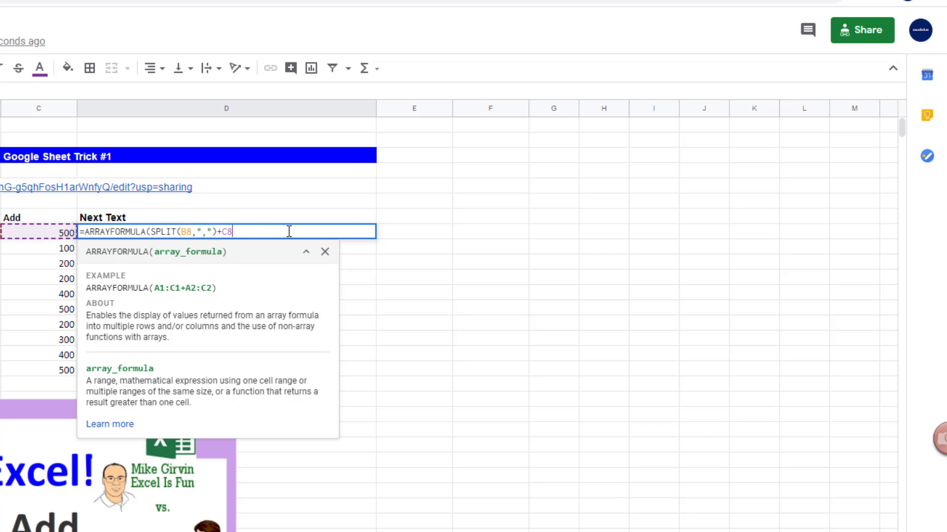
{"action": "type", "text": ")"}
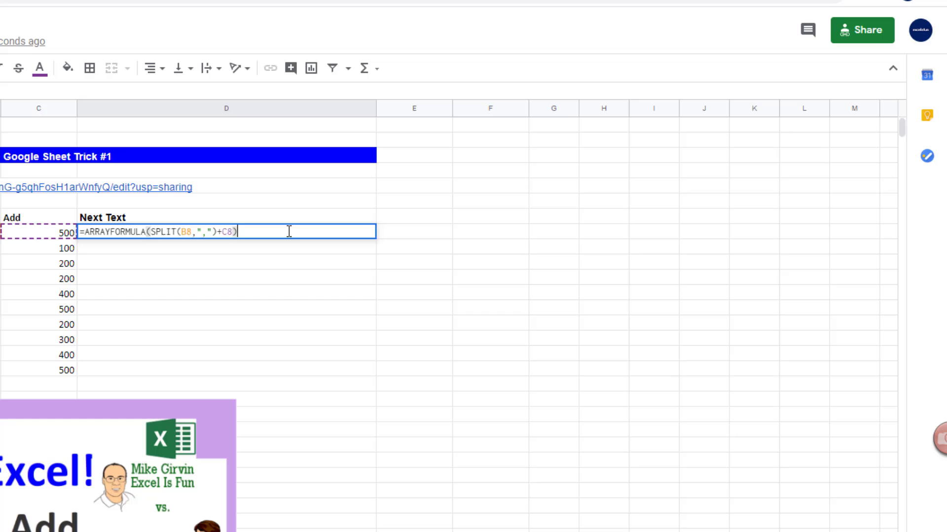
{"action": "key", "text": "Return"}
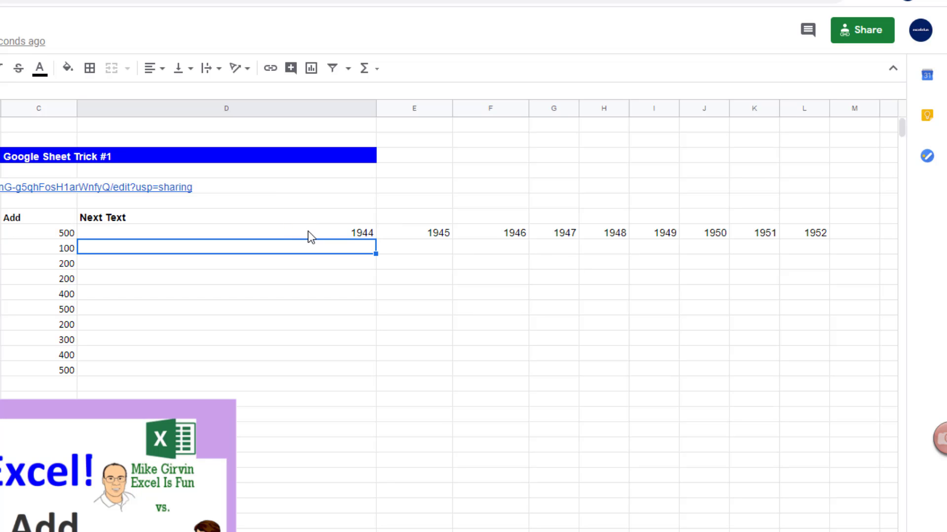
Rewrap D8 as =JOIN(",",ARRAYFORMULA(SPLIT(B8,",")+C8)) to preview 1944,1945,…
{"action": "left_click", "coordinate": [310, 232]}
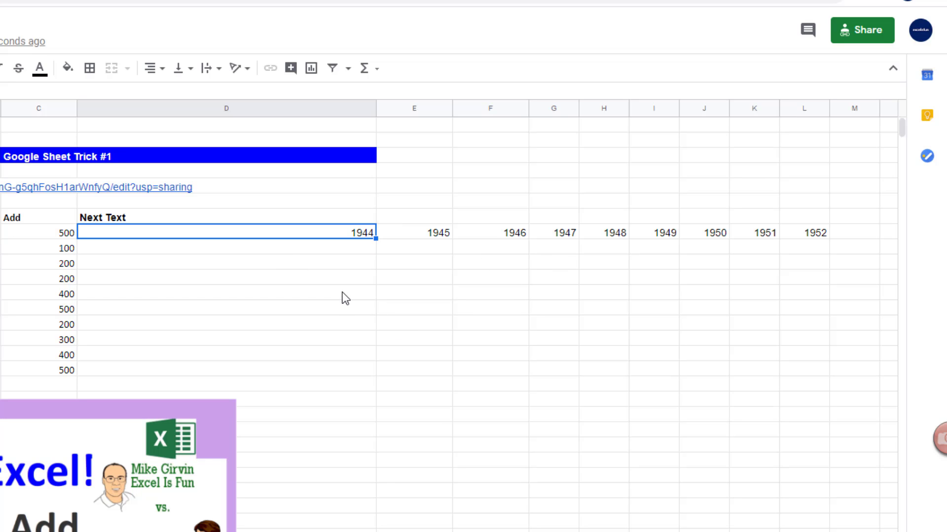
{"action": "key", "text": "F2"}
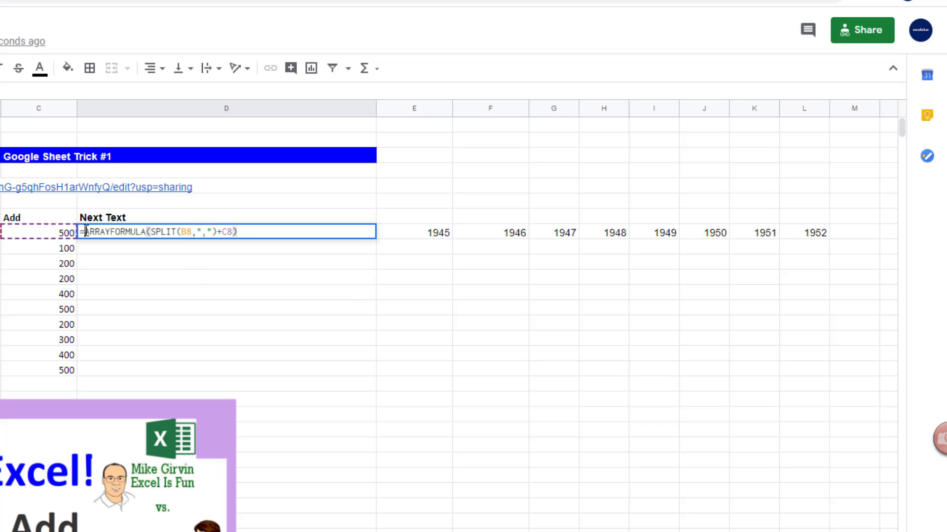
{"action": "left_click_drag", "start_coordinate": [84, 231], "coordinate": [90, 231]}
{"action": "key", "text": "Left"}
{"action": "type", "text": "JOIN("}
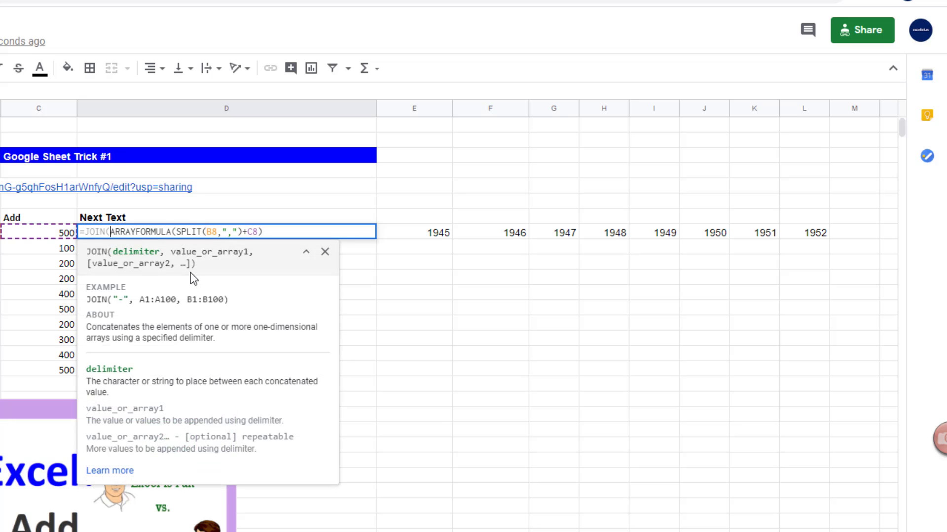
{"action": "type", "text": "\","}
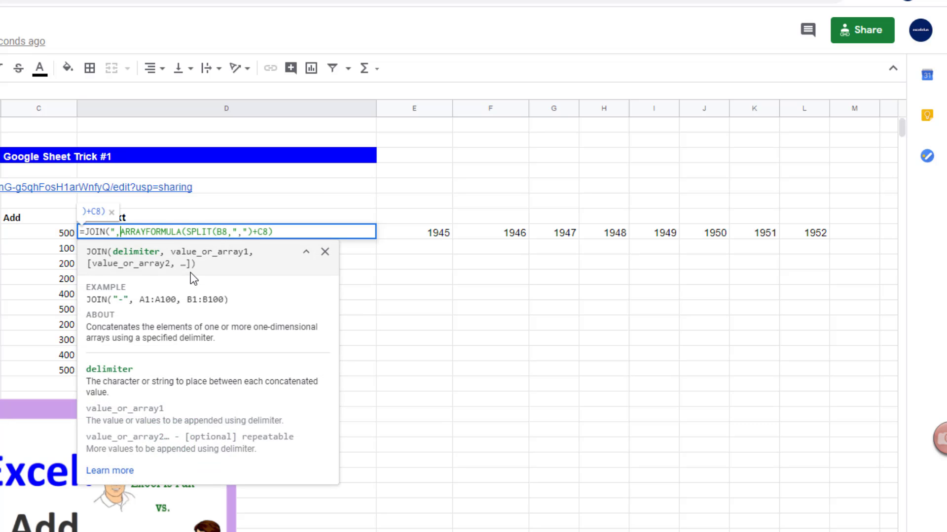
{"action": "type", "text": "\","}
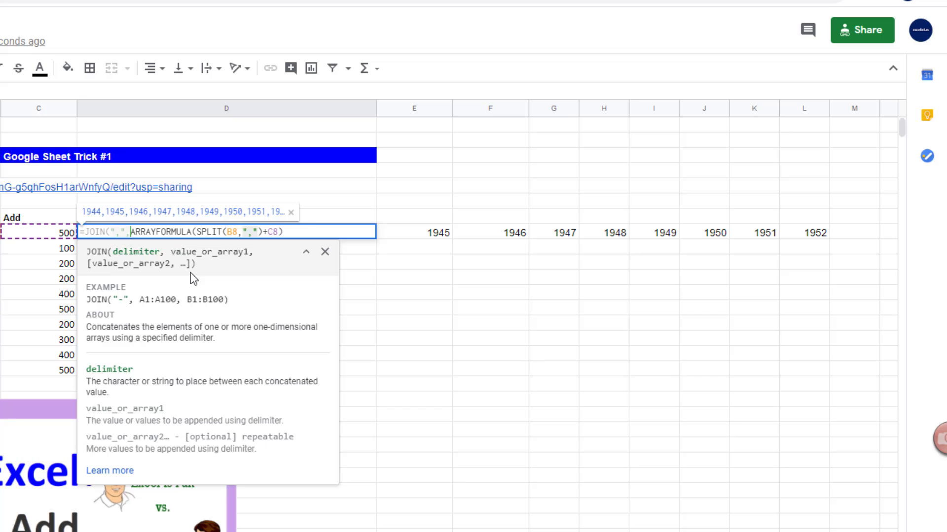
{"action": "left_click", "coordinate": [314, 231]}
{"action": "type", "text": ")"}
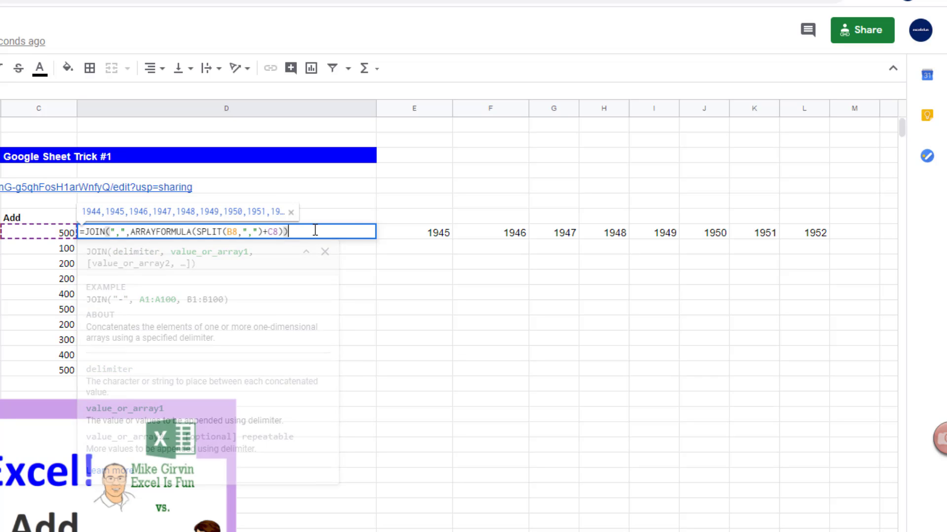
{"action": "key", "text": "Return"}
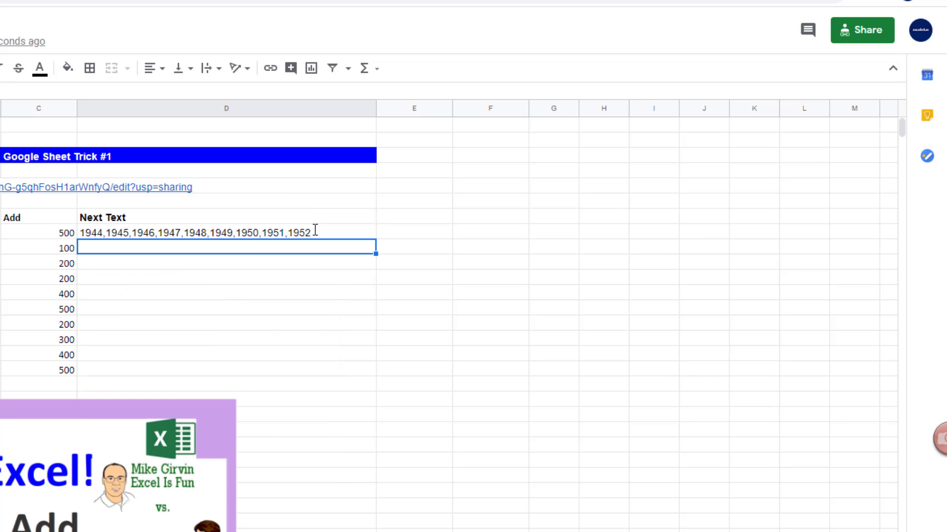
{"action": "left_click", "coordinate": [315, 231]}
{"action": "double_click", "coordinate": [359, 233]}
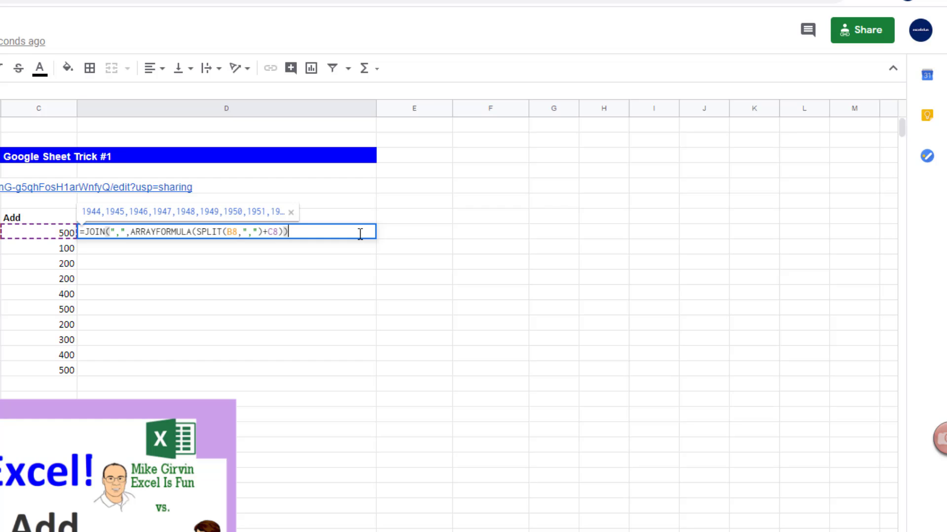
{"action": "key", "text": "alt+Return"}
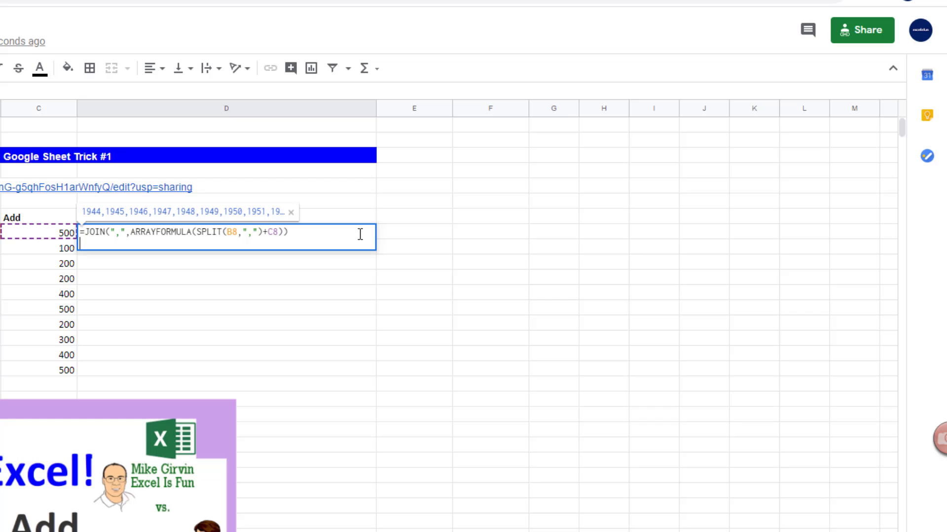
{"action": "key", "text": "BackSpace"}
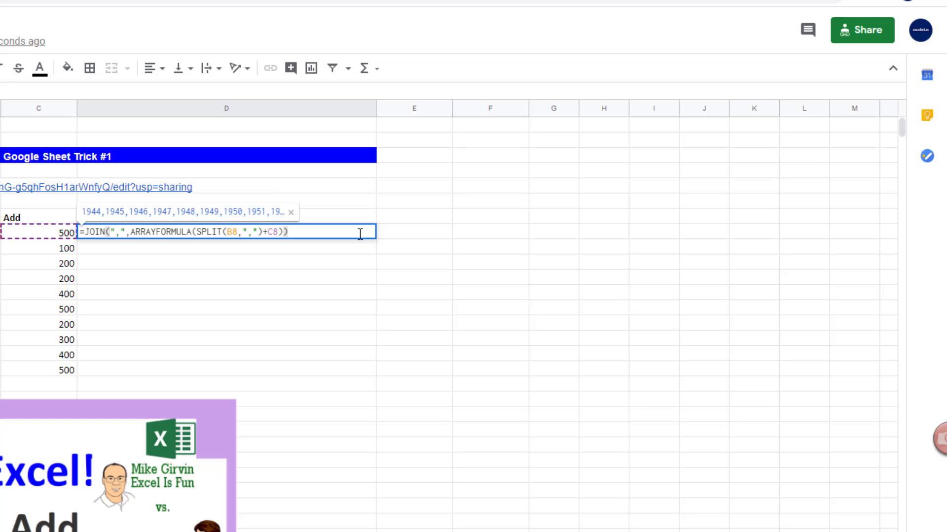
{"action": "key", "text": "Return"}
{"action": "left_click", "coordinate": [373, 235]}
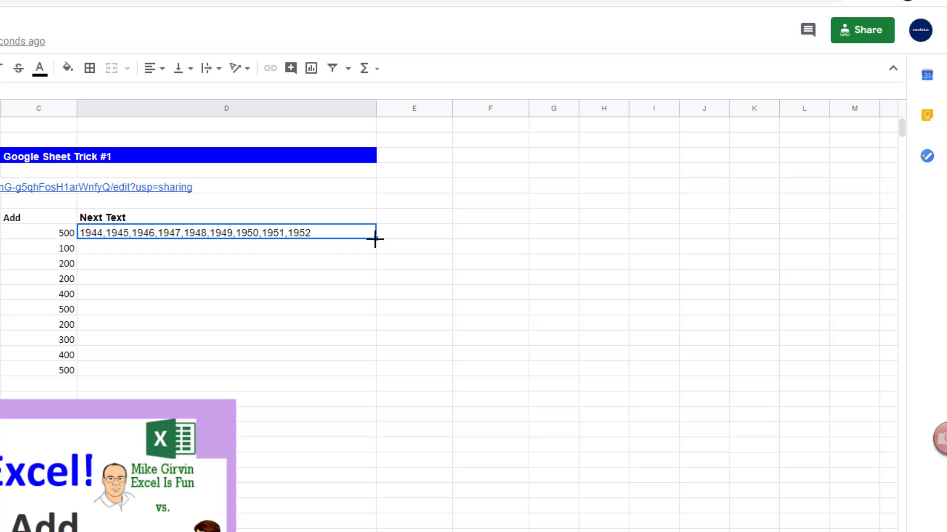
Fill D8's JOIN formula down to D17 and open D17 to verify its references
{"action": "double_click", "coordinate": [375, 238]}
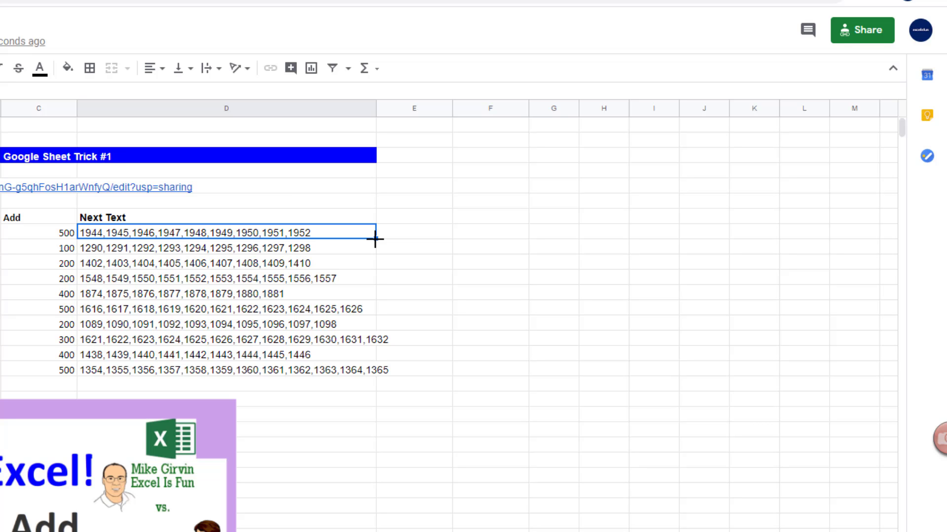
{"action": "key", "text": "ctrl+Down"}
{"action": "key", "text": "F2"}
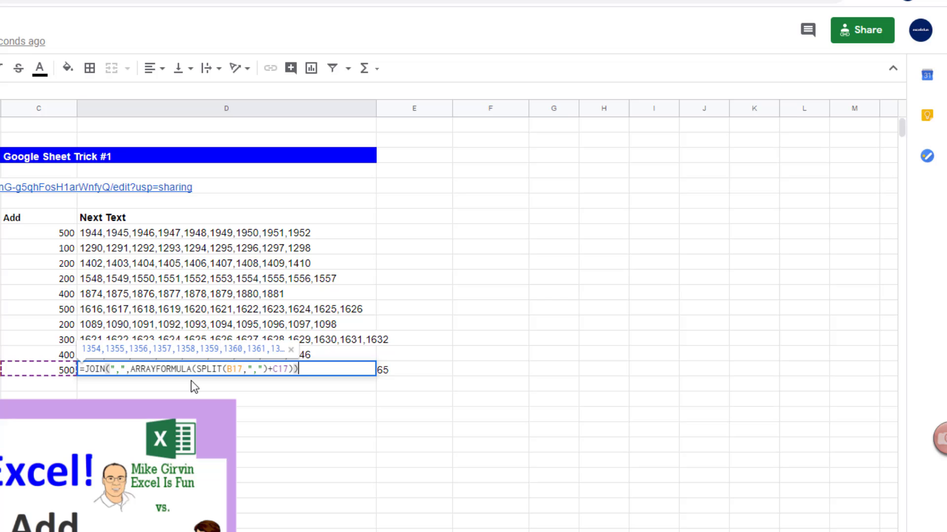